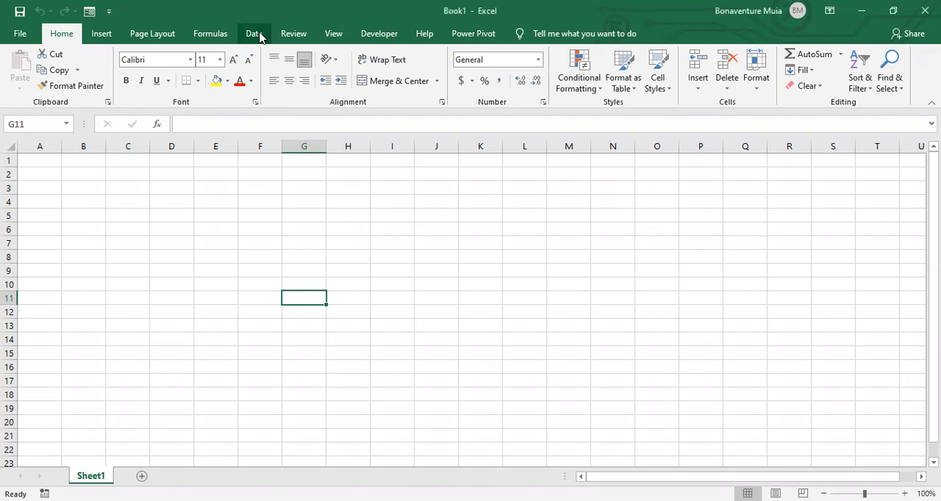
- Launch the Power Query Editor from the blank workbook
{"action": "left_click", "coordinate": [254, 34]}
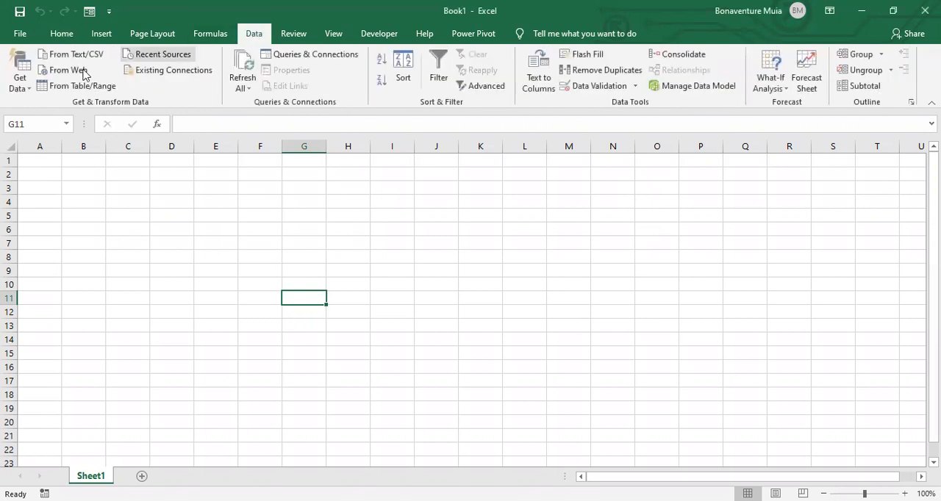
{"action": "left_click", "coordinate": [29, 92]}
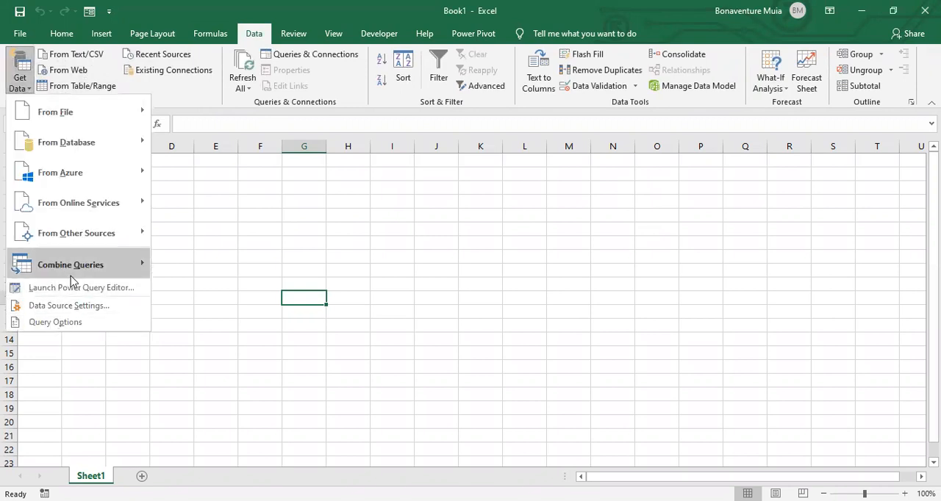
{"action": "left_click", "coordinate": [77, 289]}
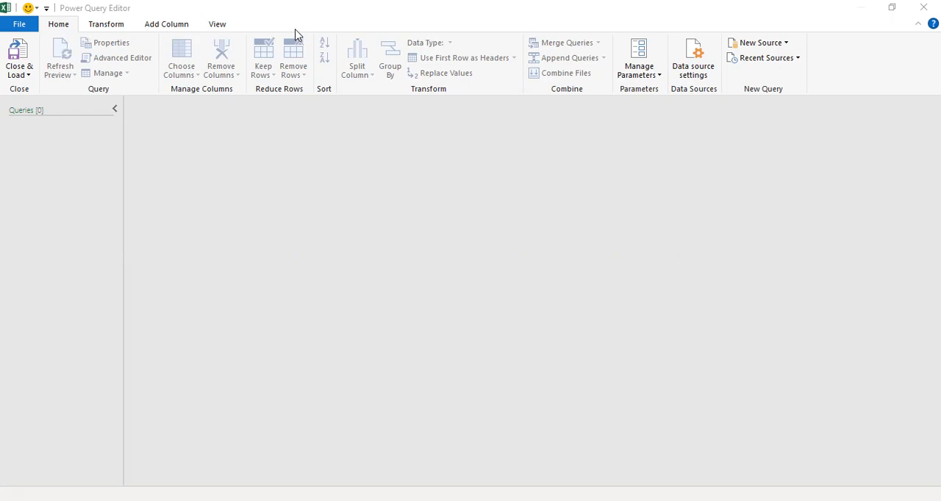
- Add an Excel file source and import Student Loan Complaints.xlsx from the Data Sources folder
{"action": "left_click", "coordinate": [771, 49]}
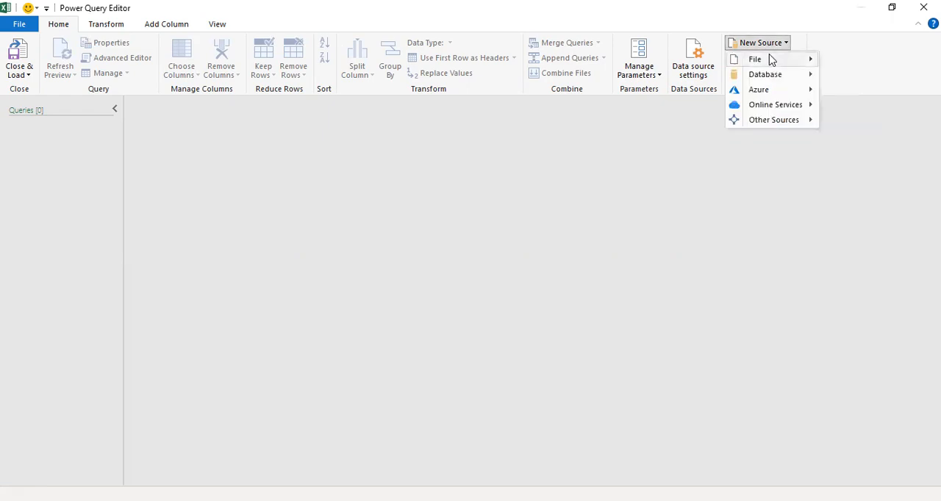
{"action": "mouse_move", "coordinate": [771, 60]}
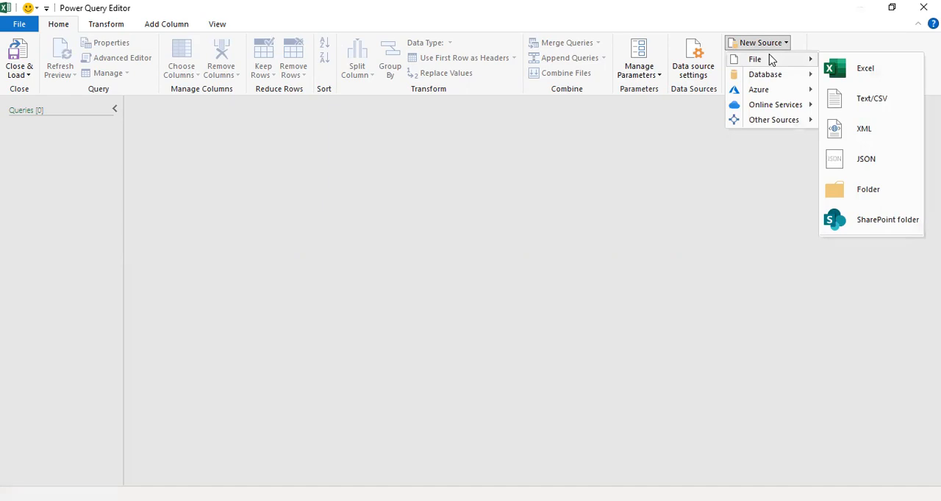
{"action": "left_click", "coordinate": [873, 74]}
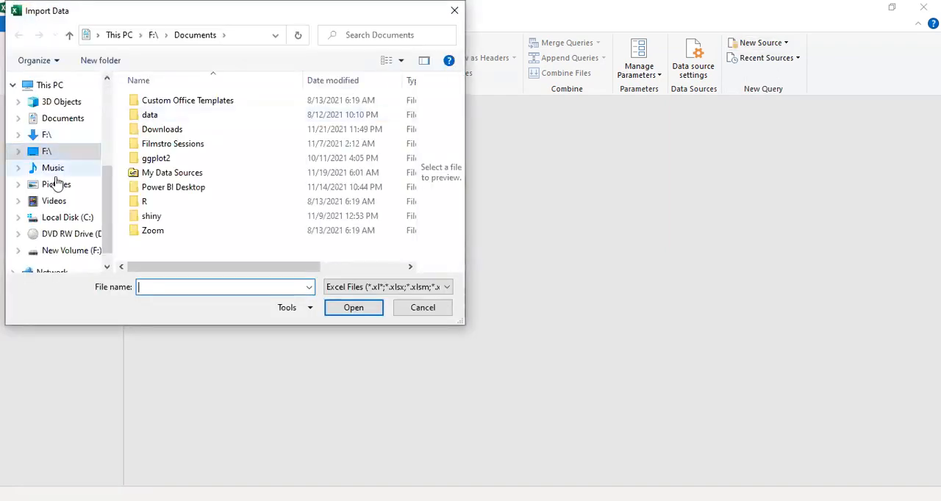
{"action": "left_click_drag", "start_coordinate": [107, 181], "coordinate": [109, 117]}
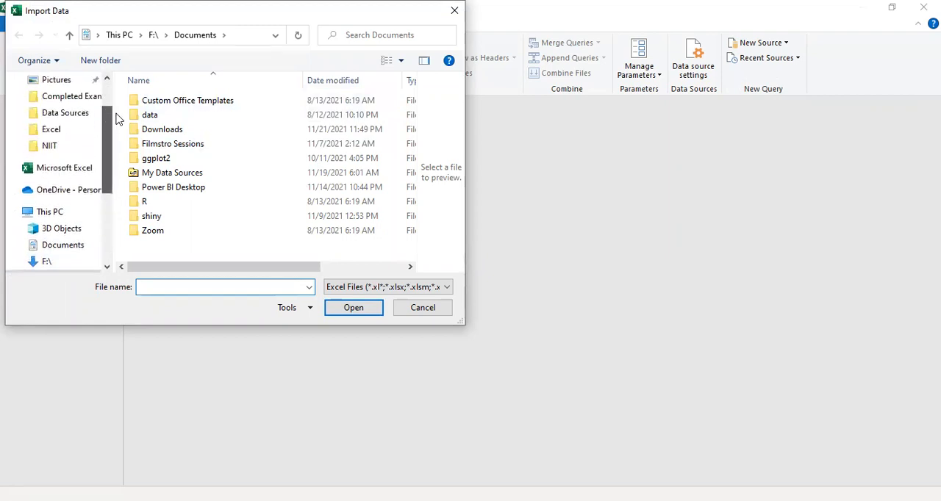
{"action": "left_click", "coordinate": [71, 120]}
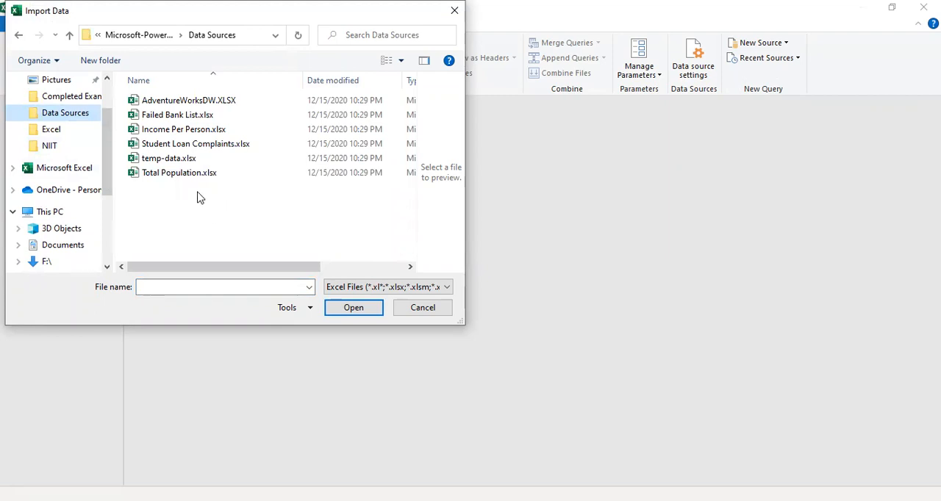
{"action": "left_click", "coordinate": [188, 147]}
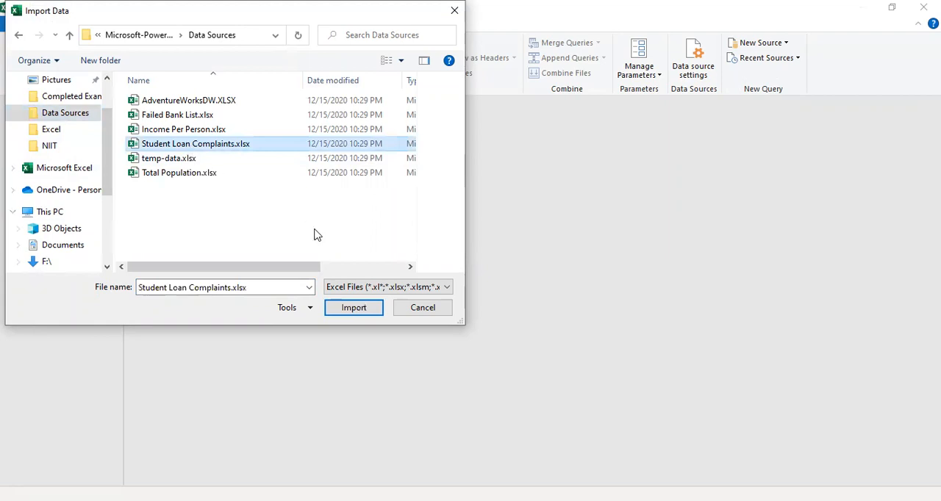
{"action": "left_click", "coordinate": [359, 312]}
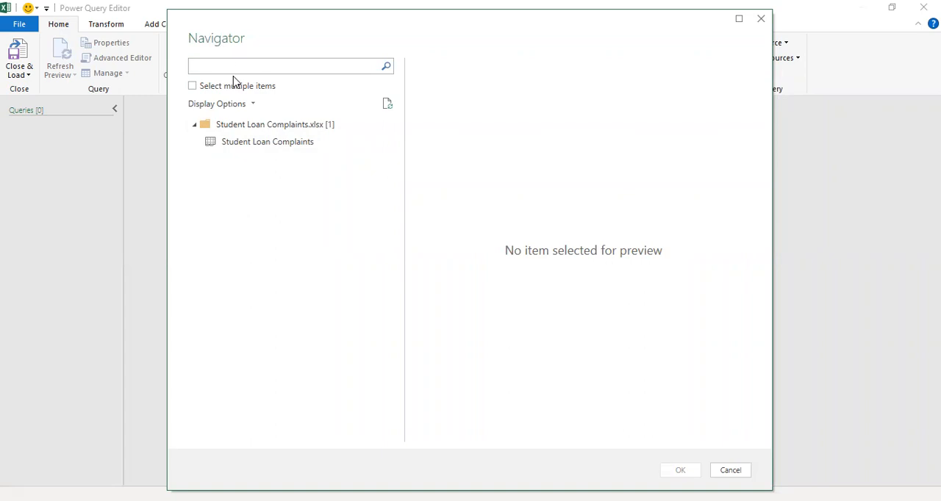
- Enable selecting multiple items and load the Student Loan Complaints sheet as a query
{"action": "left_click", "coordinate": [192, 87]}
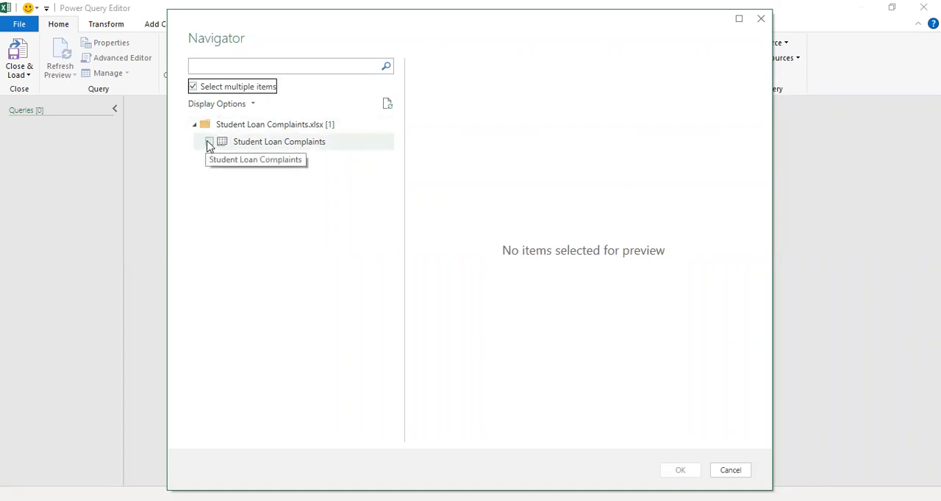
{"action": "left_click", "coordinate": [209, 142]}
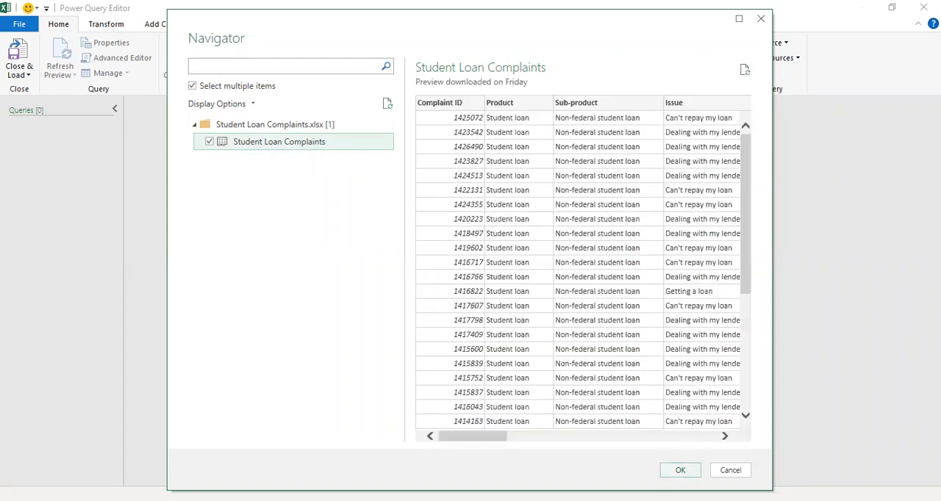
{"action": "left_click", "coordinate": [679, 475]}
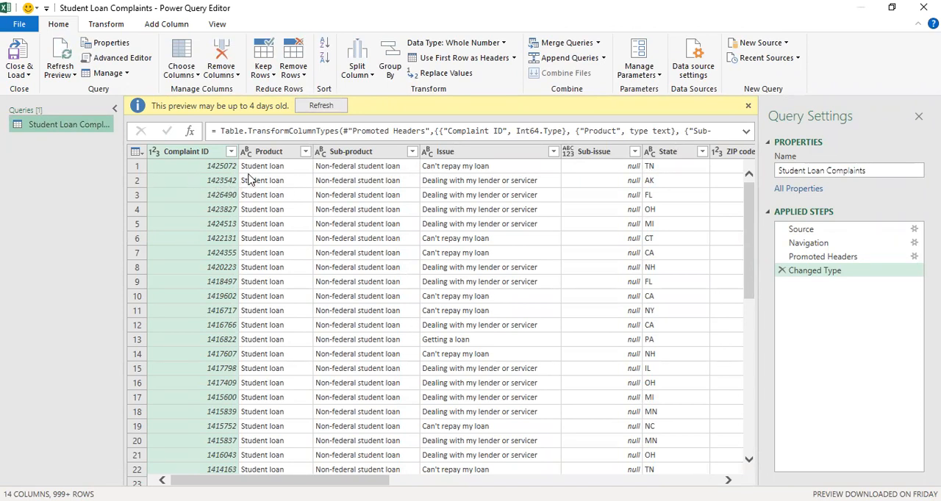
{"action": "scroll", "coordinate": [441, 316], "scroll_direction": "right", "scroll_amount": 10}
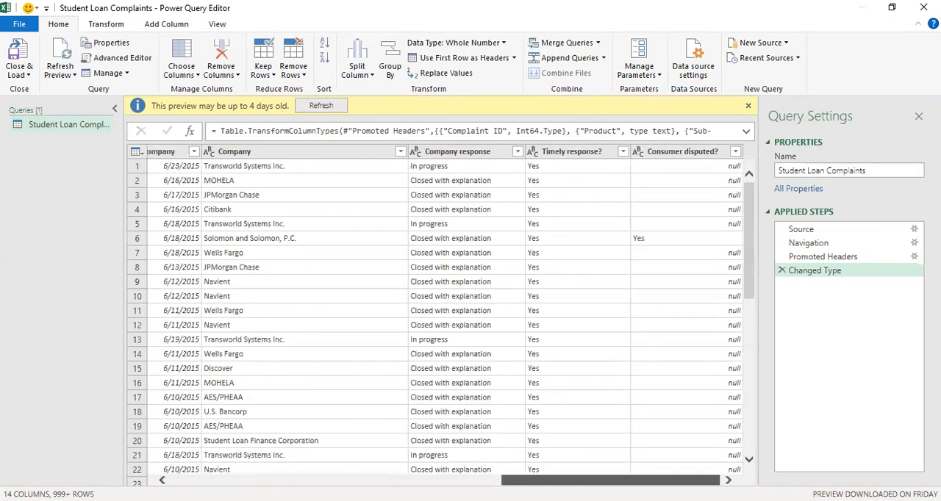
{"action": "scroll", "coordinate": [441, 316], "scroll_direction": "left", "scroll_amount": 10}
{"action": "left_click_drag", "start_coordinate": [289, 480], "coordinate": [278, 480]}
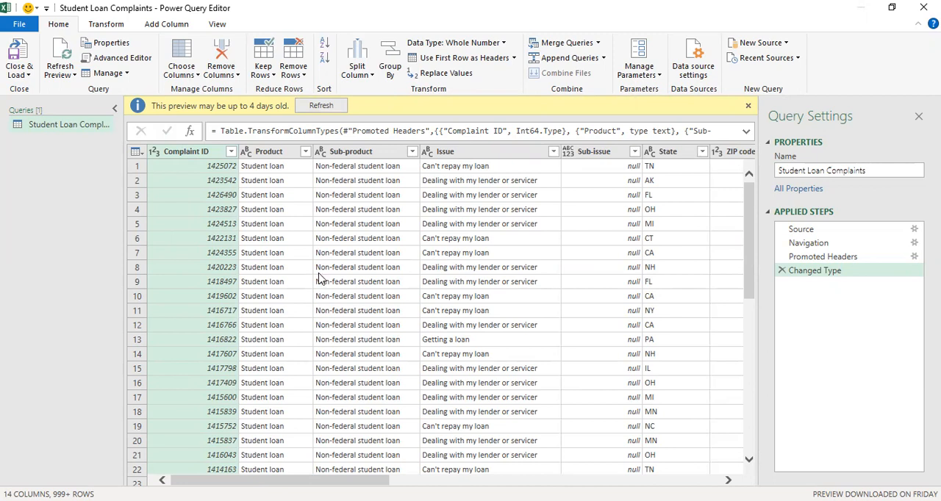
- Add a Text/CSV source and load Credit Card Complaints.csv from the Data Sources folder as a second query
{"action": "left_click", "coordinate": [759, 46]}
{"action": "mouse_move", "coordinate": [764, 63]}
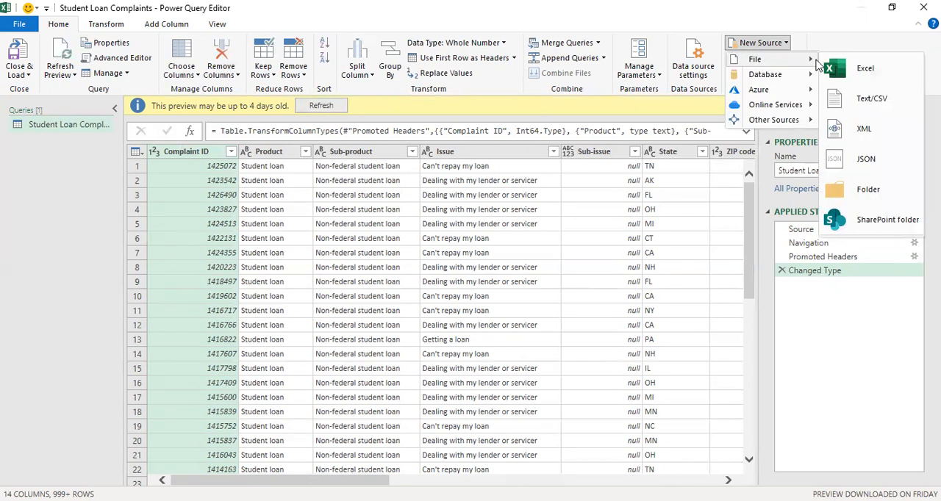
{"action": "left_click", "coordinate": [855, 100]}
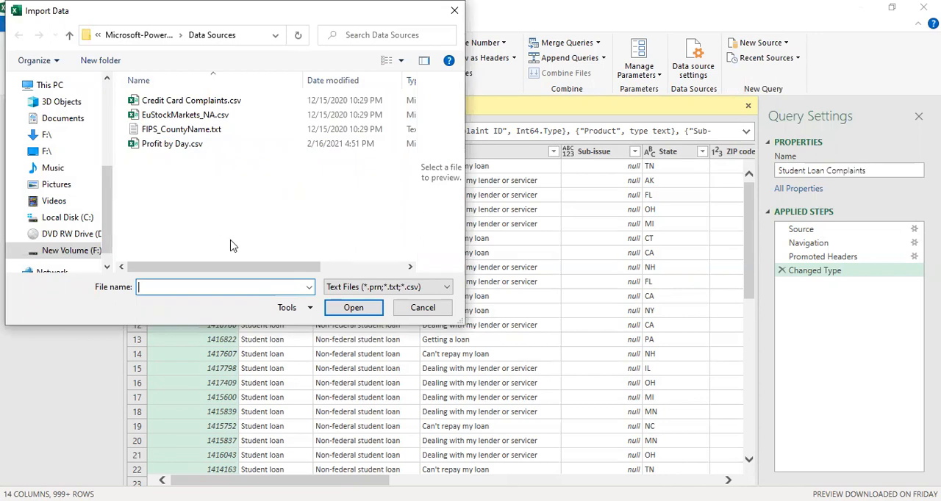
{"action": "left_click", "coordinate": [177, 100]}
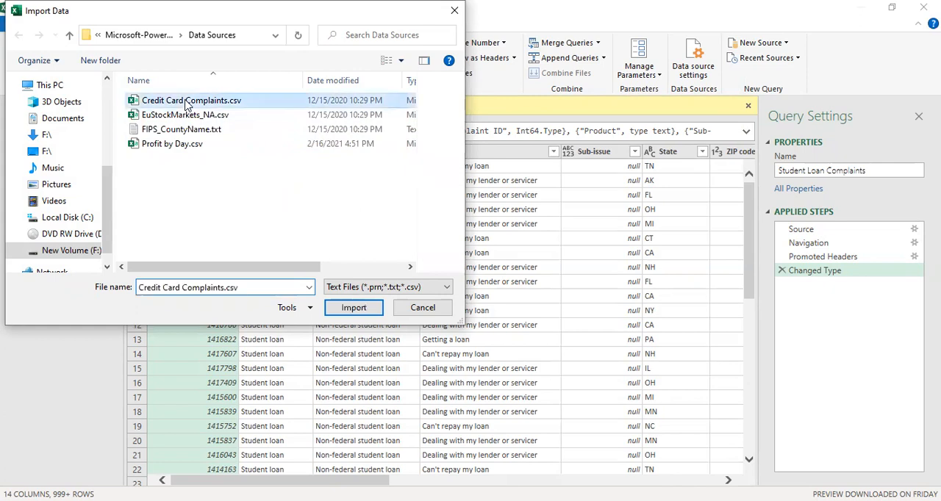
{"action": "left_click", "coordinate": [356, 307]}
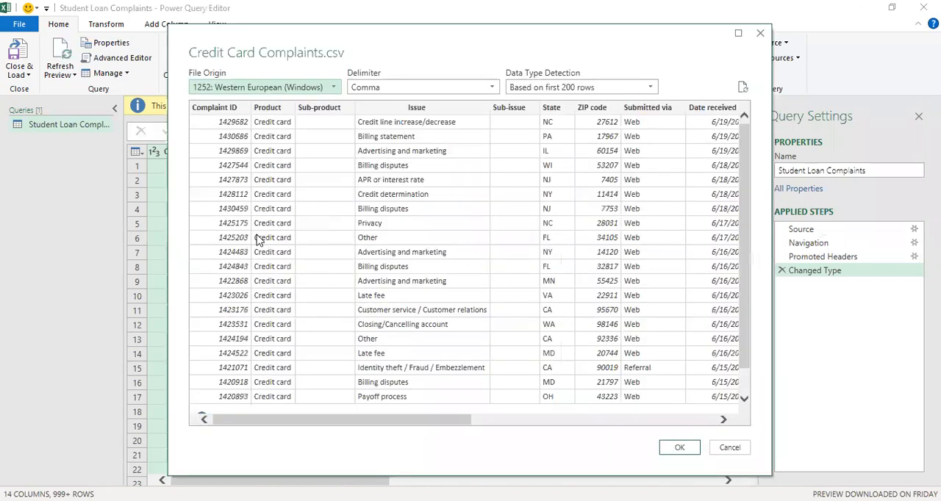
{"action": "left_click", "coordinate": [674, 449]}
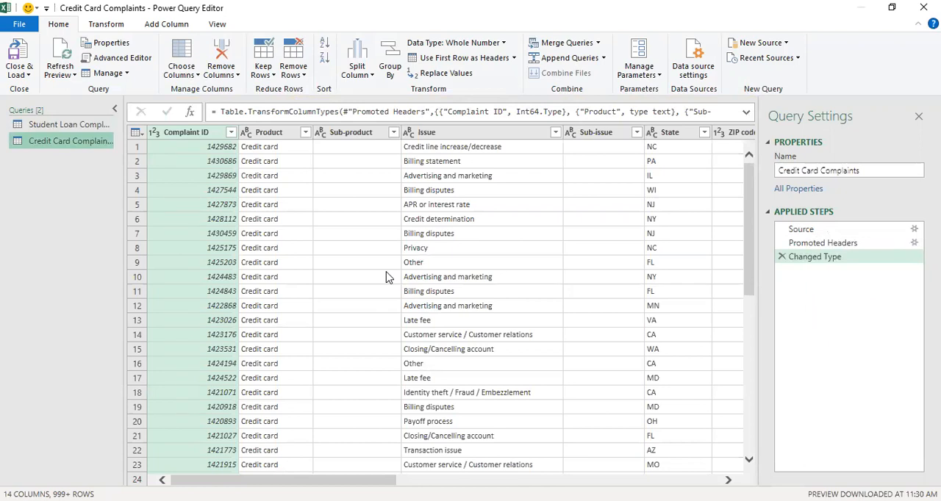
- Append the queries as a new one, with Credit Card Complaints as first table and Student Loan Complaints as second
{"action": "left_click", "coordinate": [603, 59]}
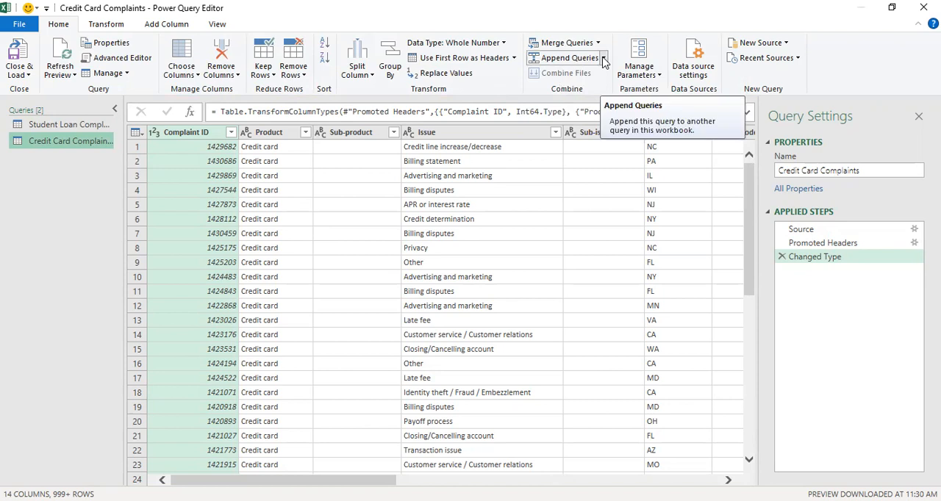
{"action": "left_click", "coordinate": [603, 59]}
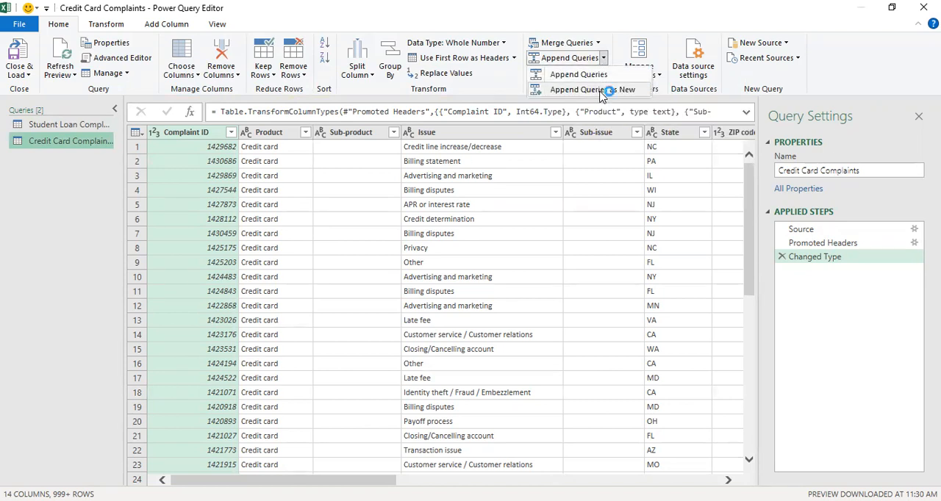
{"action": "left_click", "coordinate": [600, 89]}
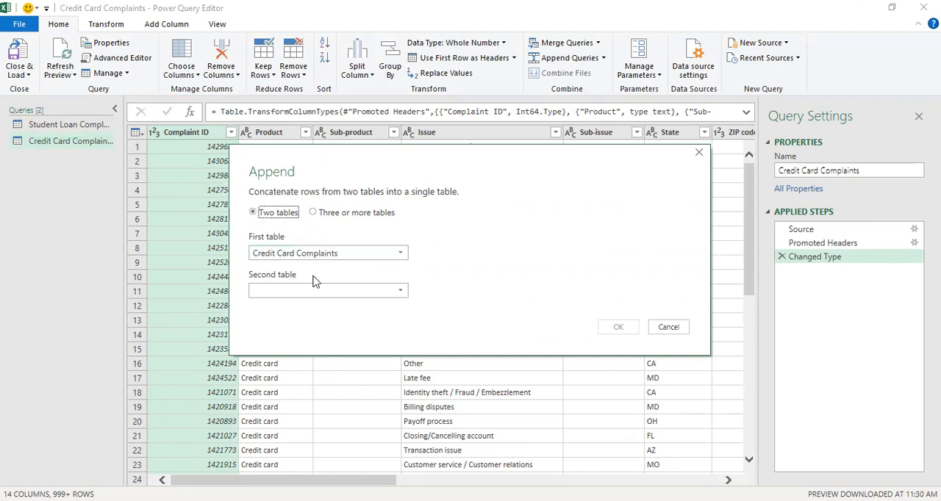
{"action": "left_click", "coordinate": [329, 293]}
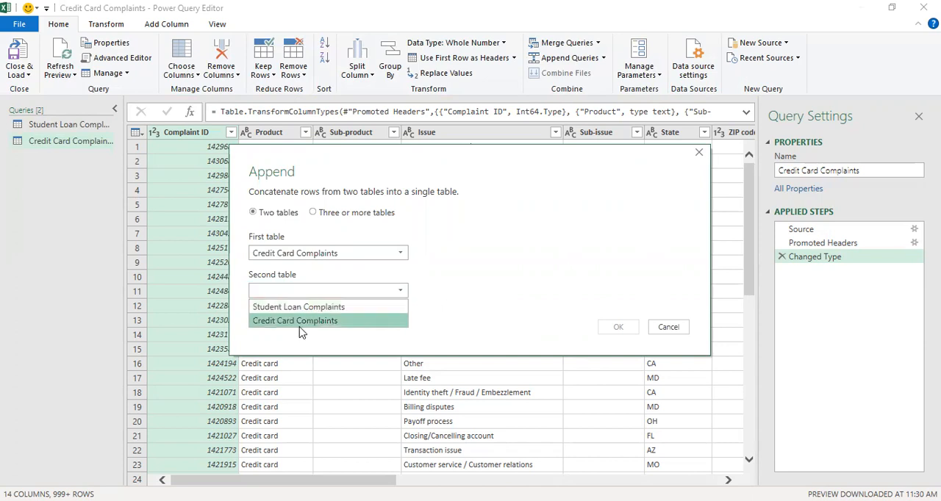
{"action": "left_click", "coordinate": [309, 307]}
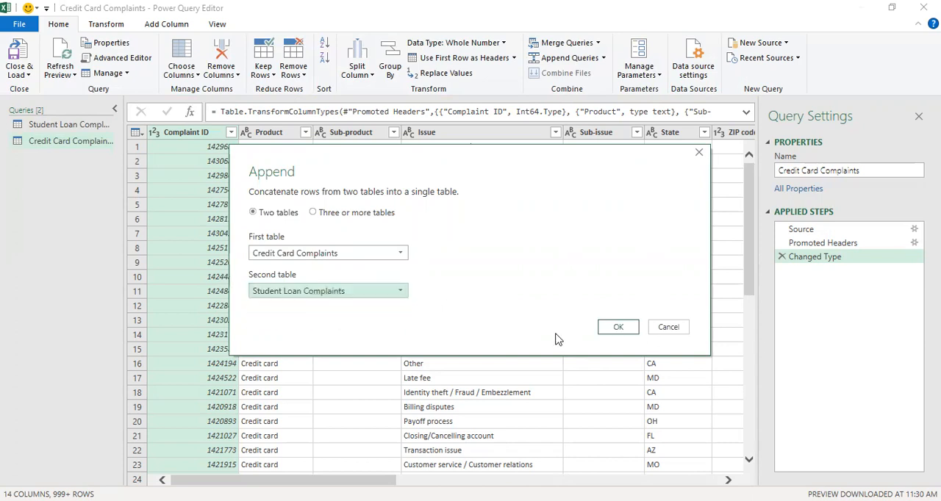
{"action": "left_click", "coordinate": [618, 328]}
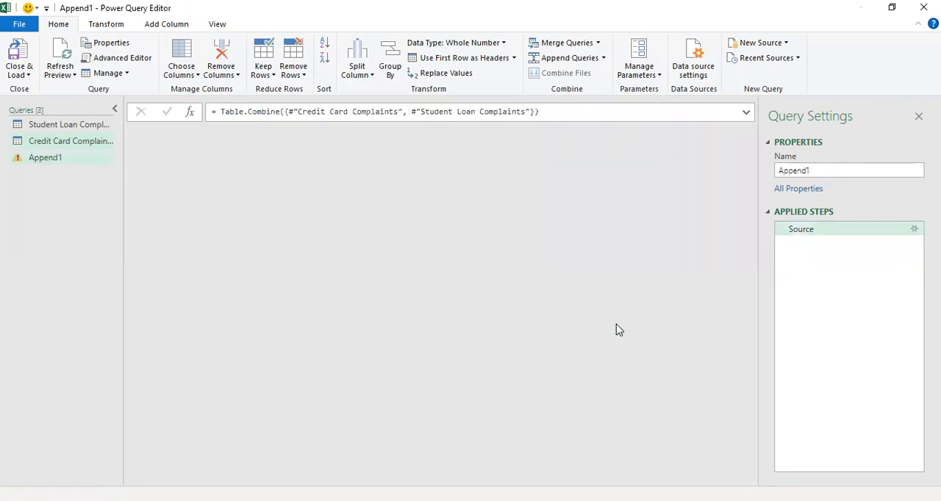
- Rename the appended query as "All Compains"
{"action": "right_click", "coordinate": [76, 163]}
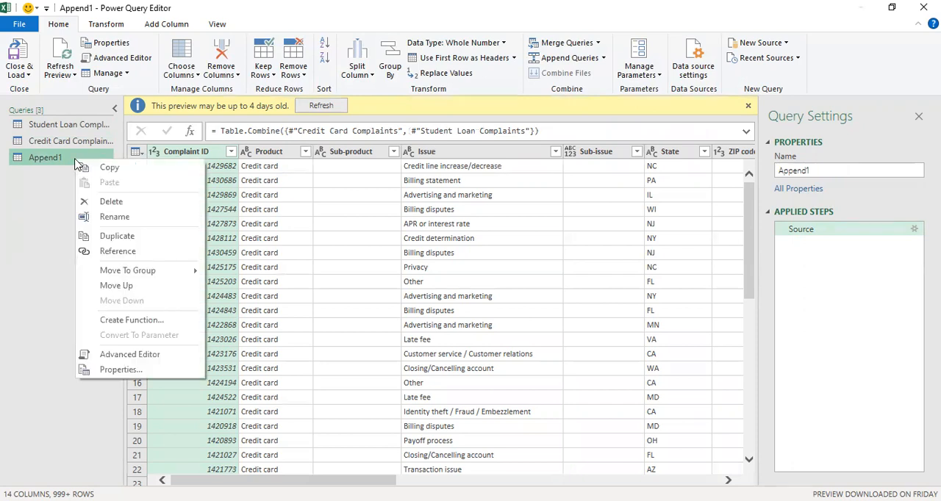
{"action": "left_click", "coordinate": [115, 217]}
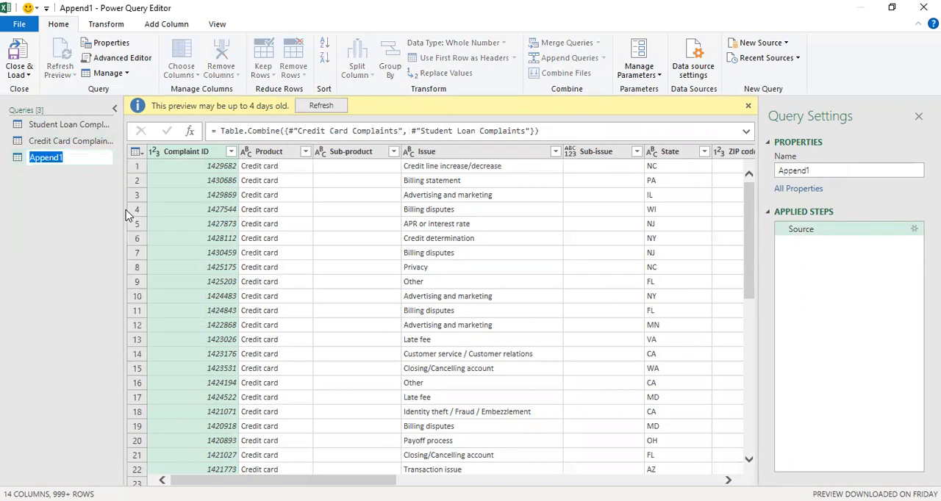
{"action": "type", "text": "All Compains"}
{"action": "key", "text": "Return"}
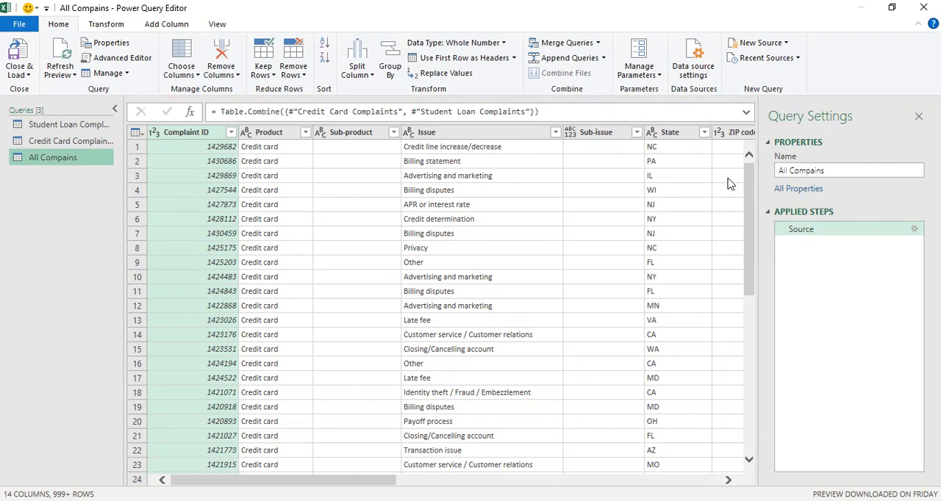
{"action": "left_click_drag", "start_coordinate": [750, 181], "coordinate": [757, 143]}
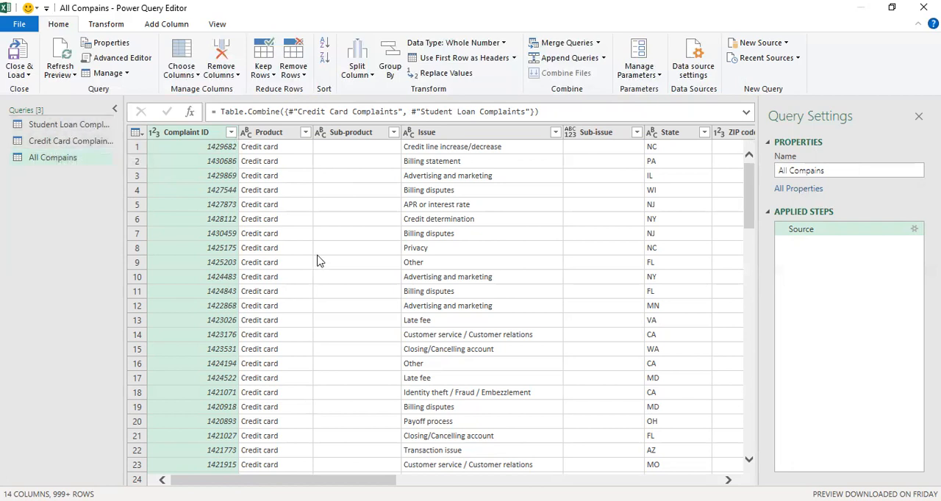
{"action": "right_click", "coordinate": [87, 129]}
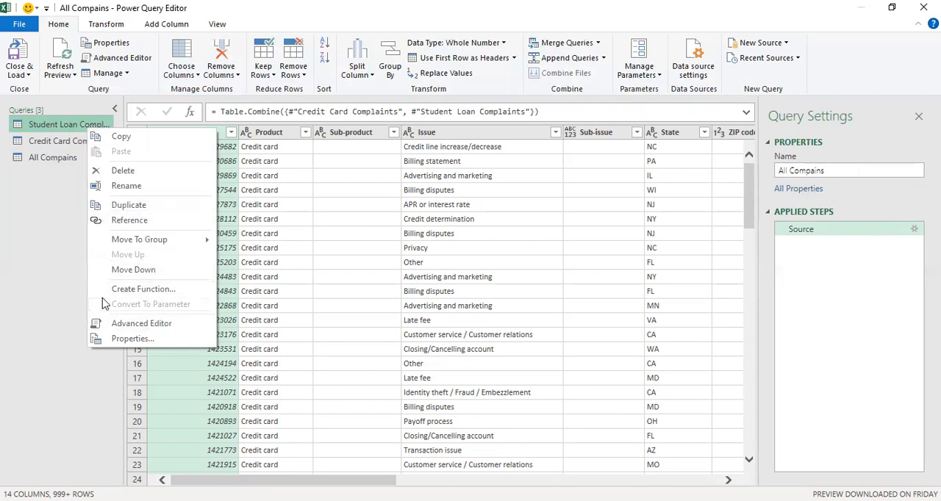
{"action": "left_click", "coordinate": [49, 259]}
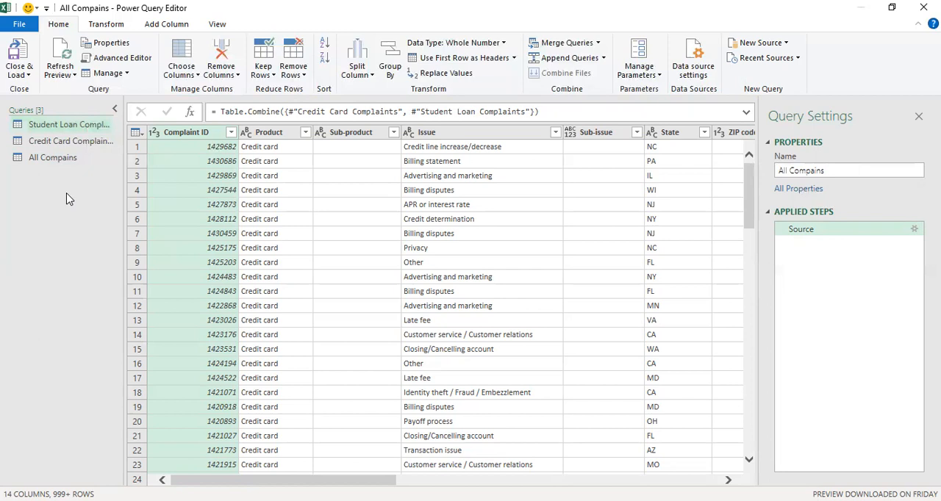
{"action": "left_click", "coordinate": [87, 149]}
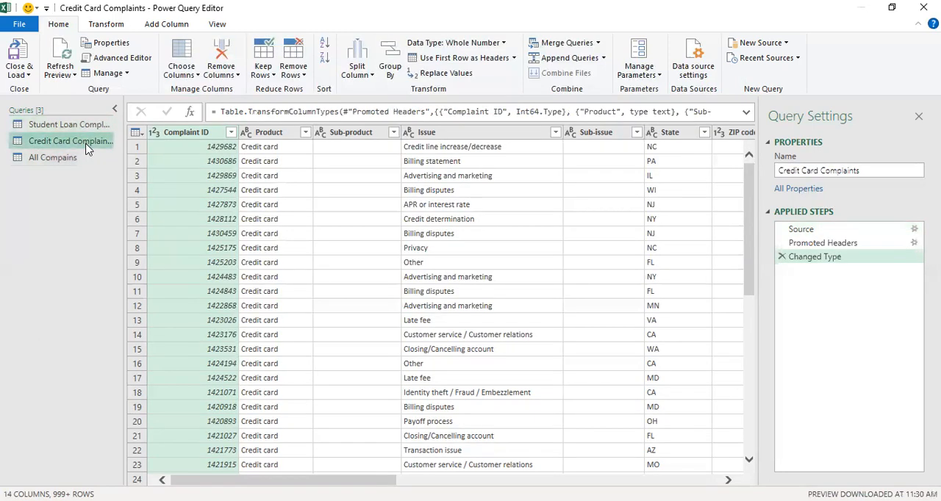
{"action": "right_click", "coordinate": [87, 148]}
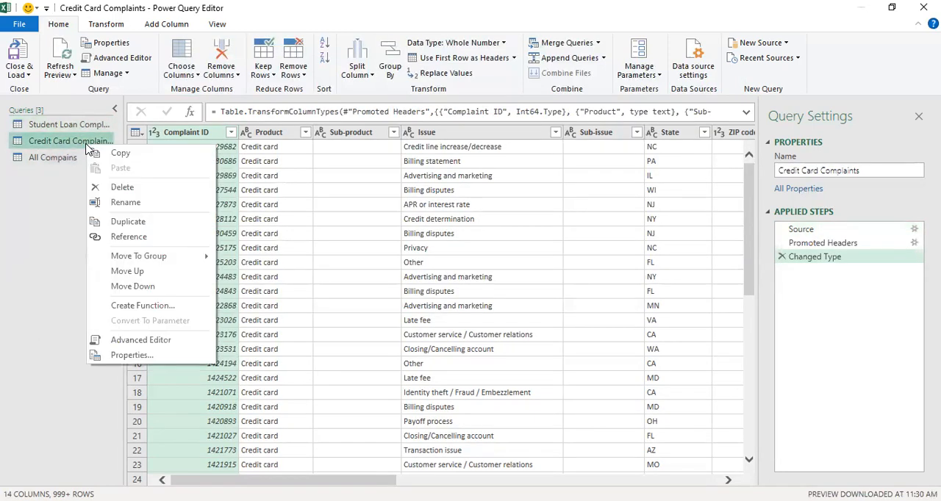
{"action": "left_click", "coordinate": [52, 157]}
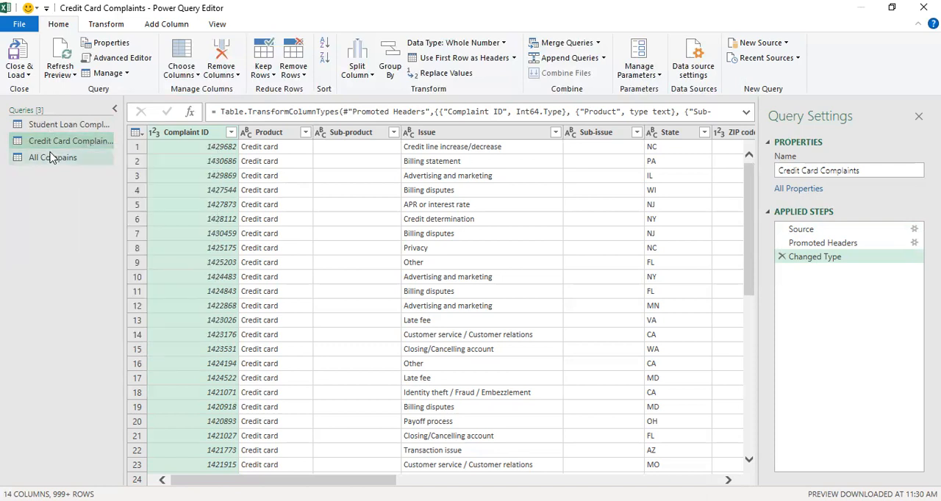
- Rename the appended query from "All Compains" to "All Compaints"
{"action": "left_click", "coordinate": [51, 157]}
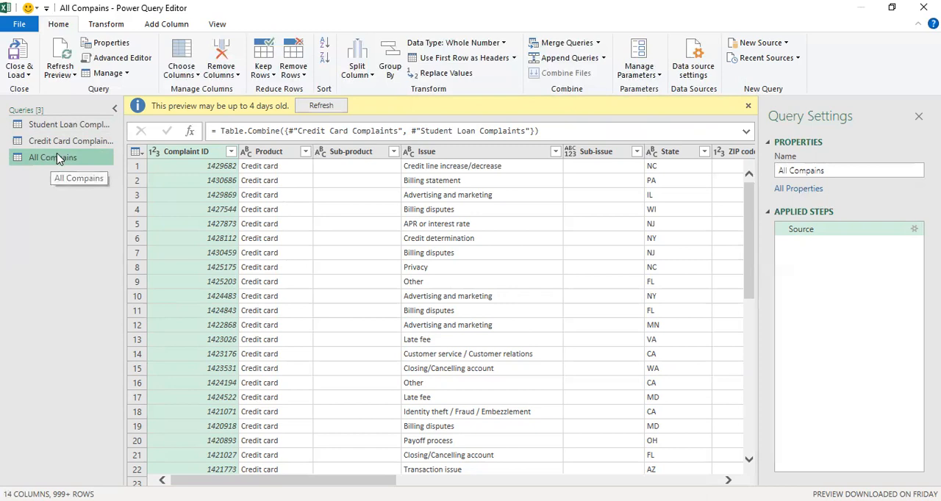
{"action": "right_click", "coordinate": [56, 154]}
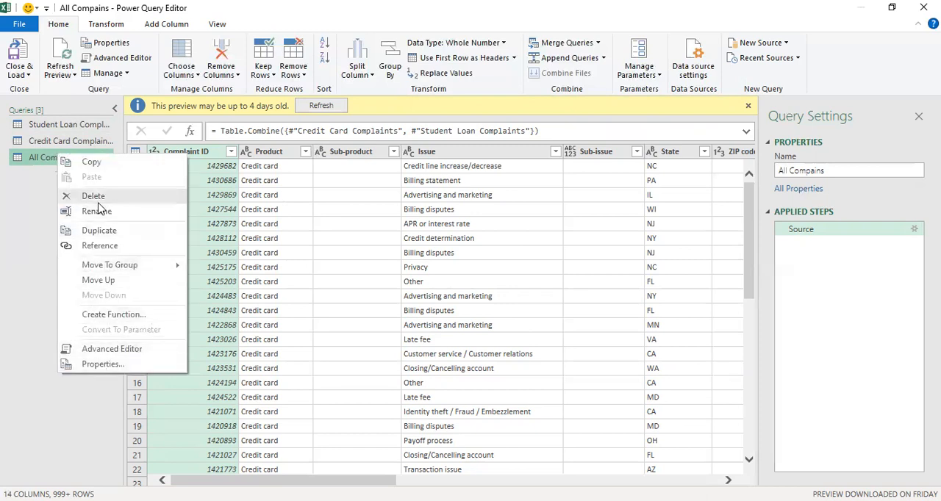
{"action": "left_click", "coordinate": [98, 211]}
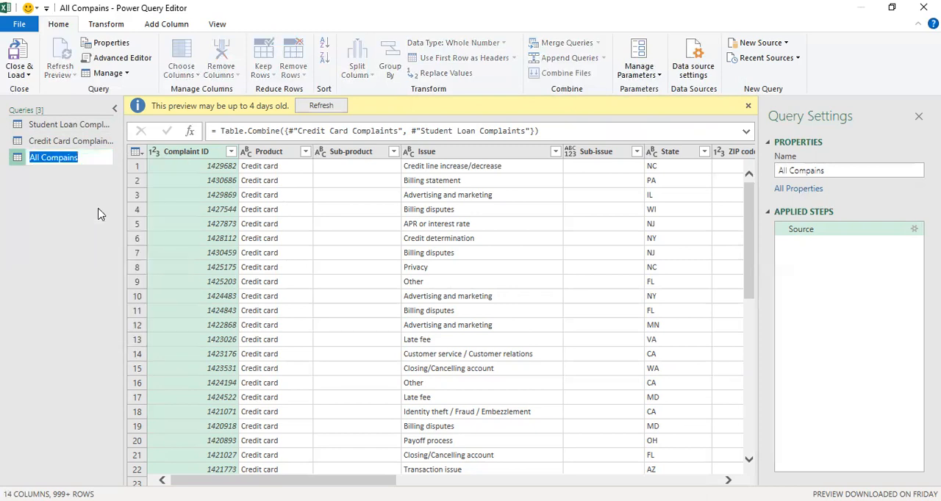
{"action": "left_click", "coordinate": [75, 157]}
{"action": "type", "text": "t"}
{"action": "key", "text": "Return"}
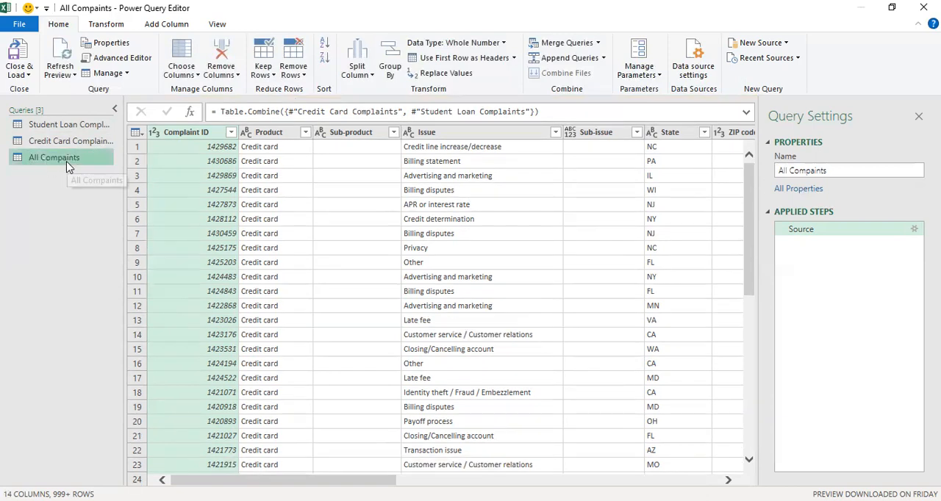
{"action": "right_click", "coordinate": [66, 159]}
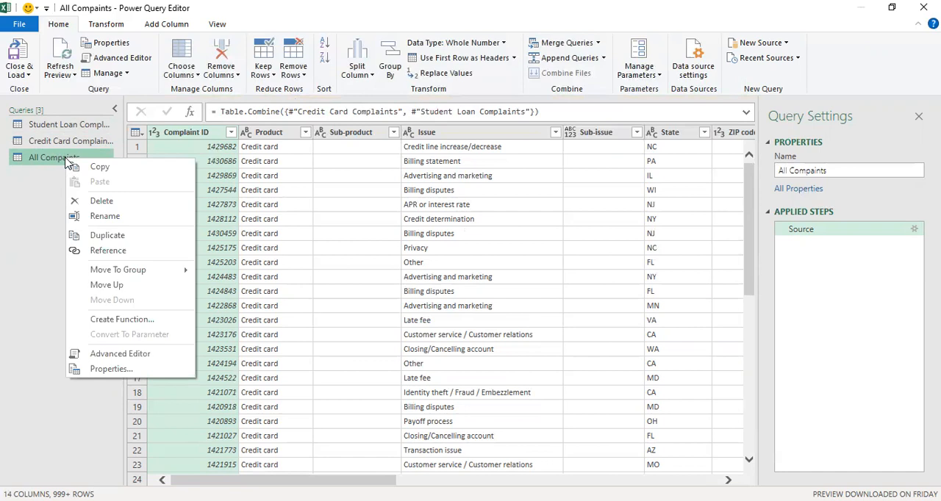
{"action": "left_click", "coordinate": [14, 175]}
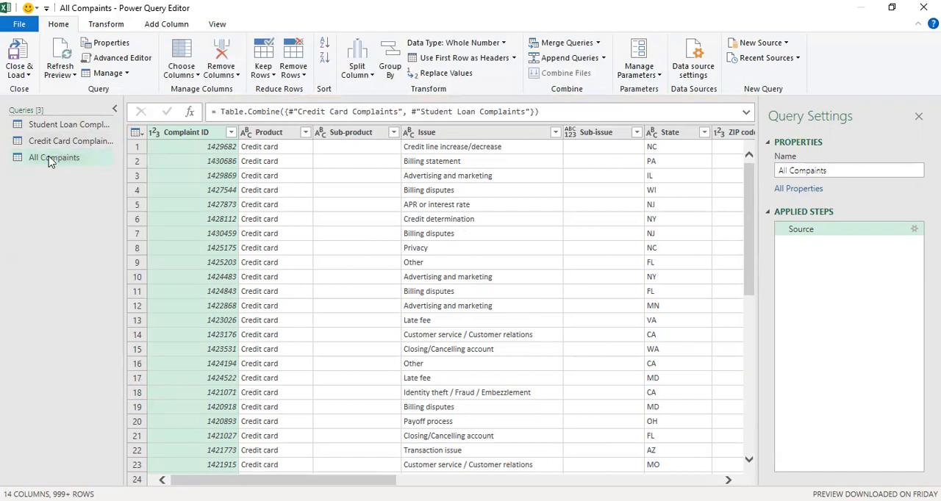
{"action": "left_click", "coordinate": [50, 161]}
{"action": "right_click", "coordinate": [49, 161]}
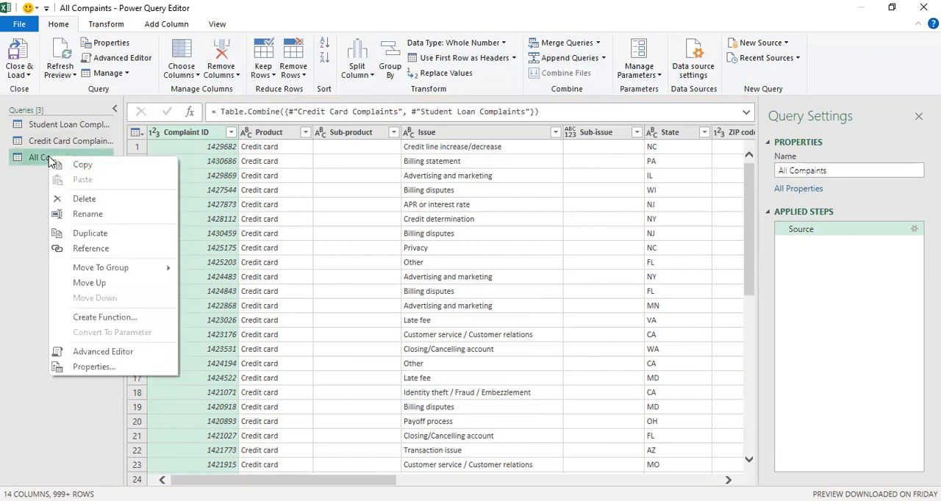
- Close the query editor and load all queries into the workbook with the default load option
{"action": "left_click", "coordinate": [25, 78]}
{"action": "left_click", "coordinate": [26, 75]}
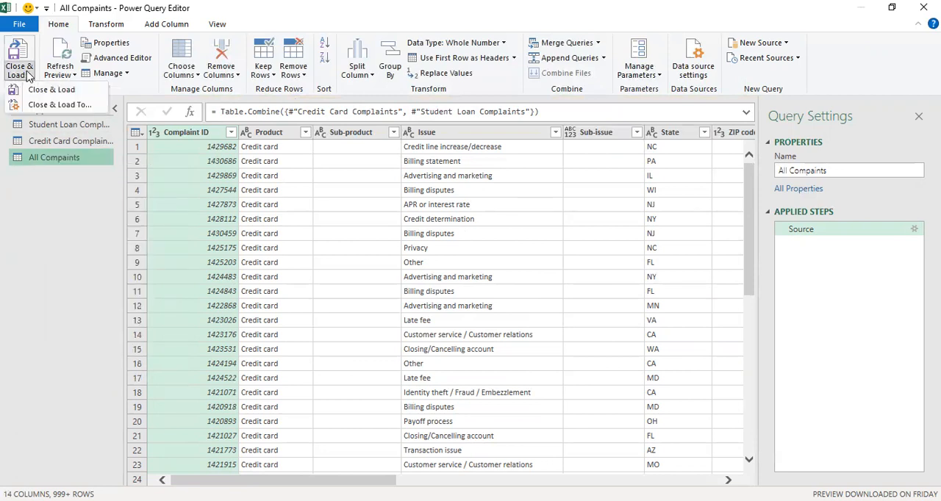
{"action": "left_click", "coordinate": [63, 91]}
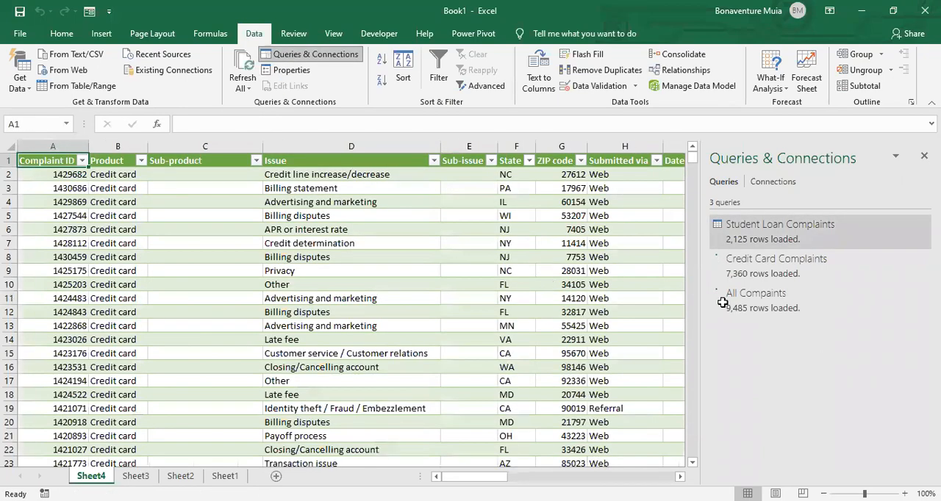
- Select the All Compaints query and compare its loaded row count with those of the Student Loan and Credit Card Complaints queries
{"action": "left_click", "coordinate": [770, 309]}
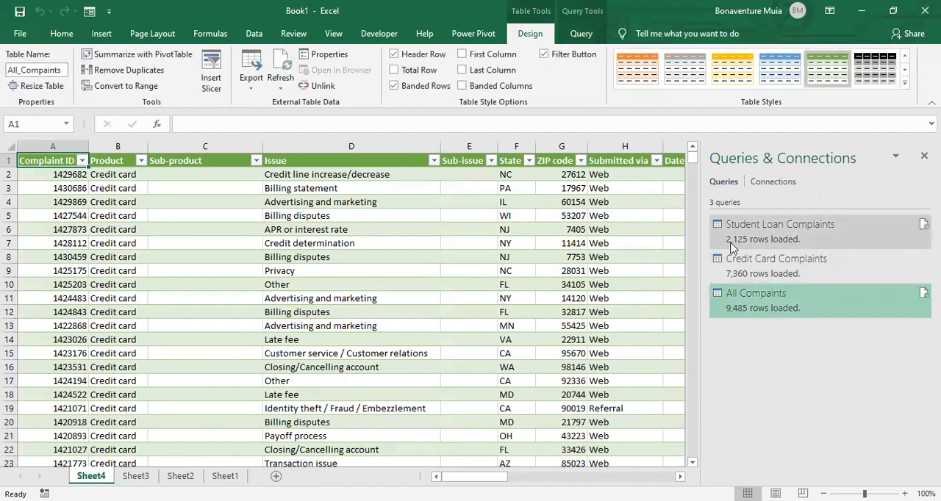
{"action": "mouse_move", "coordinate": [744, 249]}
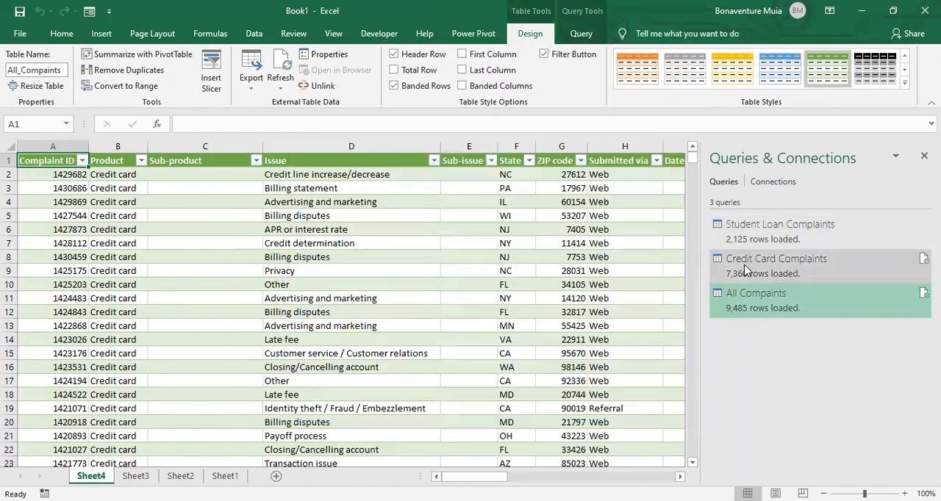
{"action": "mouse_move", "coordinate": [735, 283]}
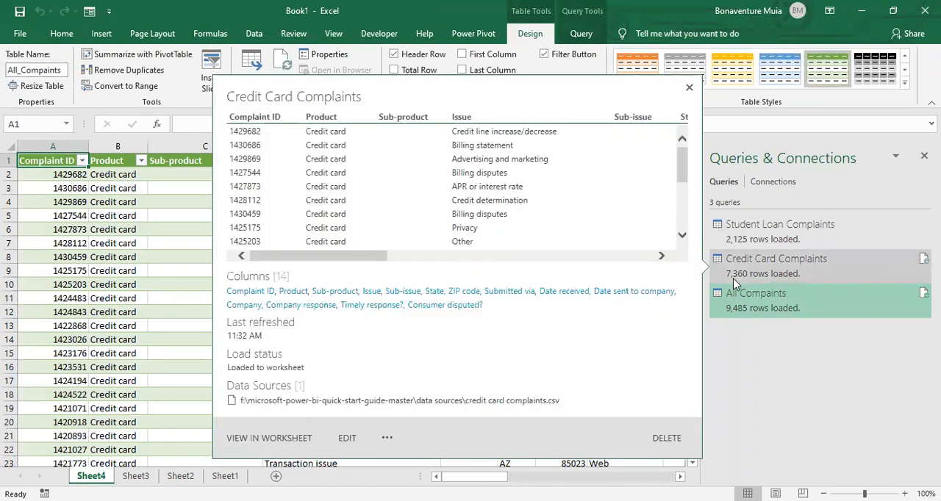